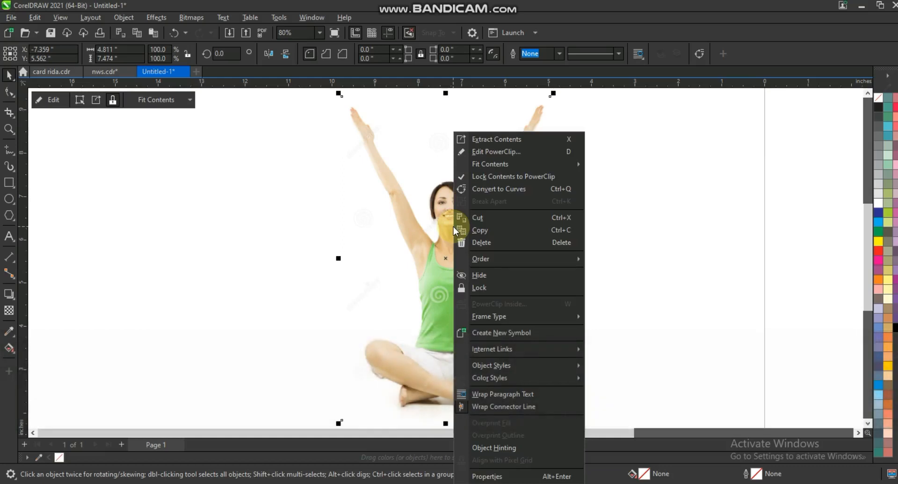
Lock the PowerClip photo of the seated woman and deselect it.
click(476, 288)
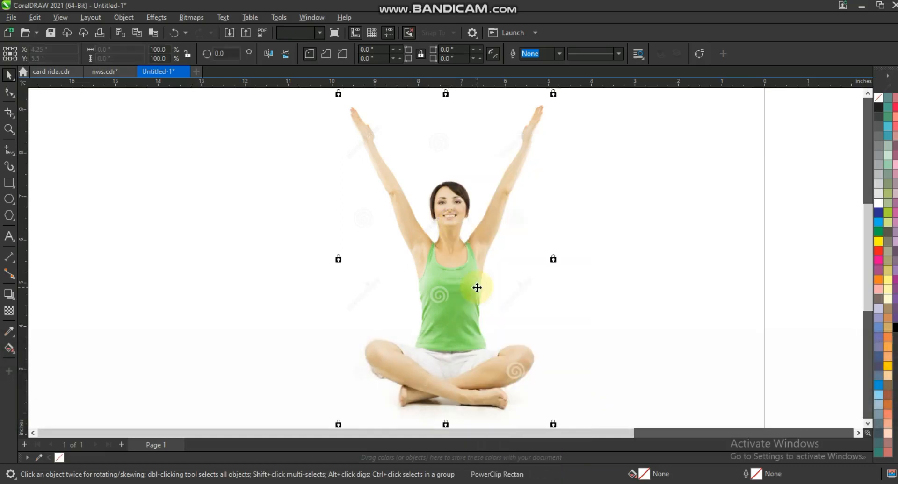
click(238, 254)
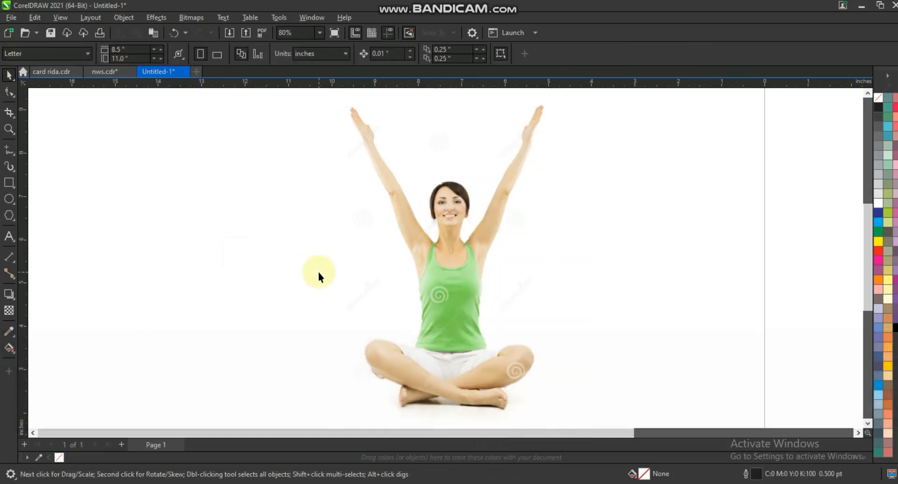
Set the Freehand tool's default outline width to 2.0 pt for graphic objects in the document.
click(8, 131)
drag(429, 236, 555, 283)
click(9, 150)
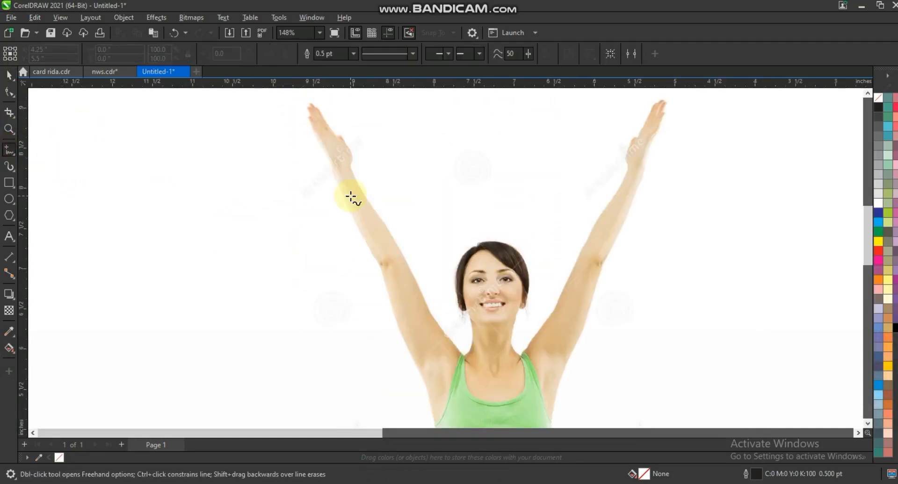
click(353, 53)
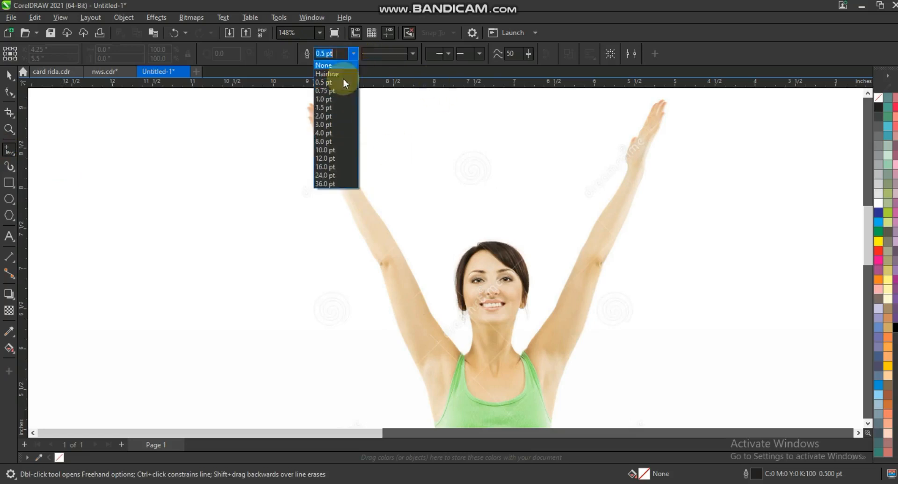
click(335, 116)
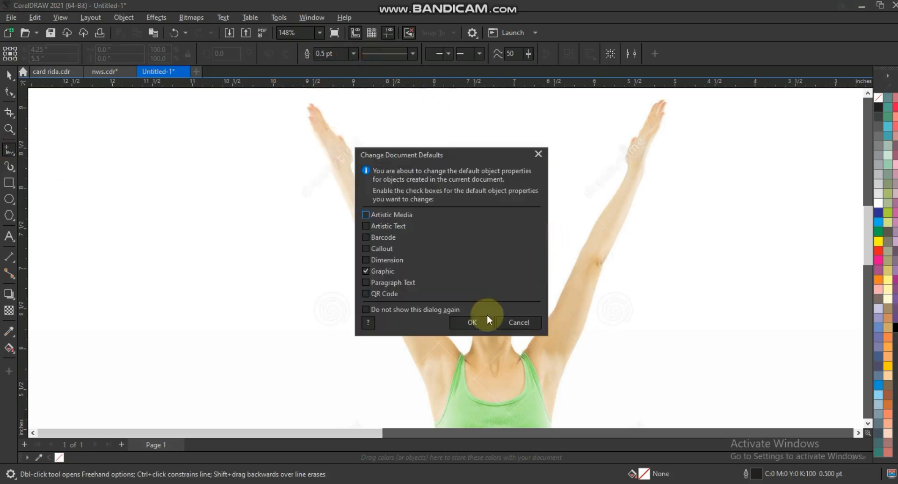
click(484, 318)
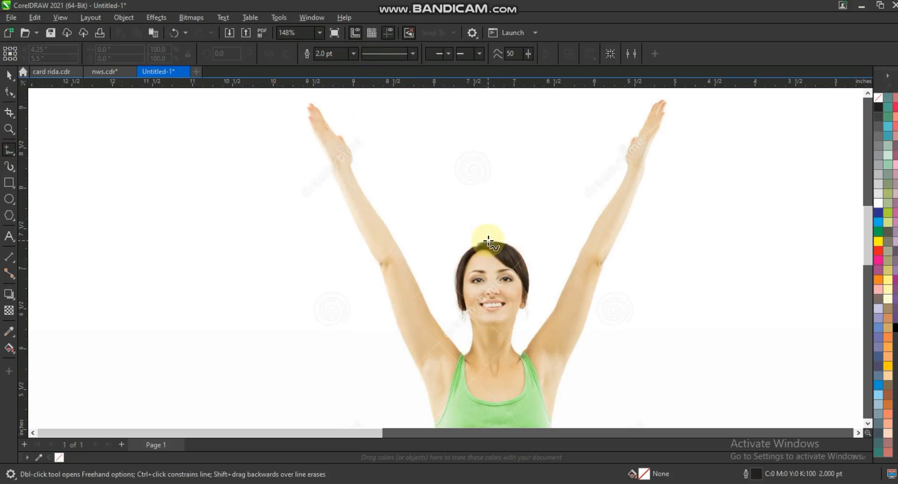
Trace straight freehand segments from the top of the head along the neck to the shoulder, up to the raised left-side hand and down to the armpit.
click(487, 242)
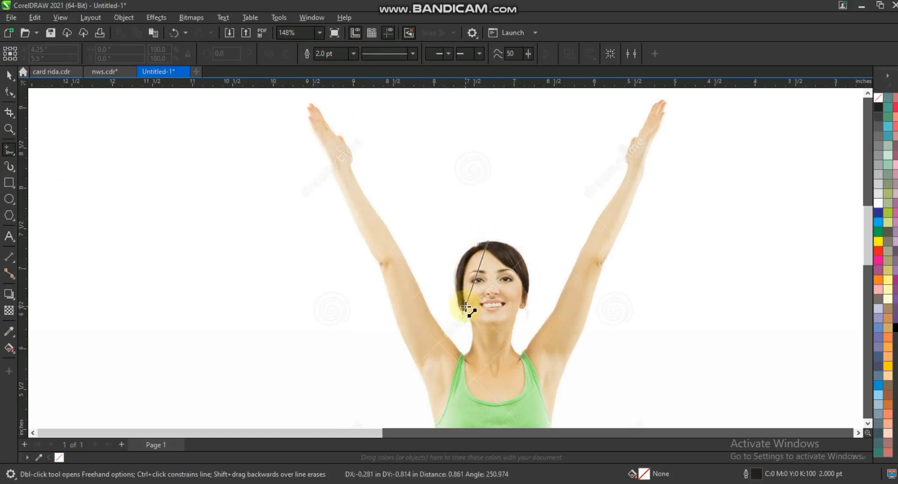
click(466, 307)
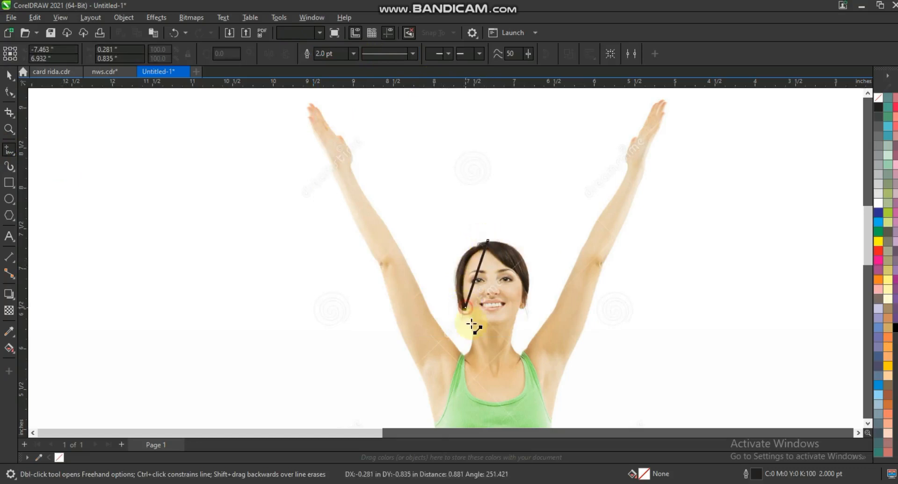
click(471, 354)
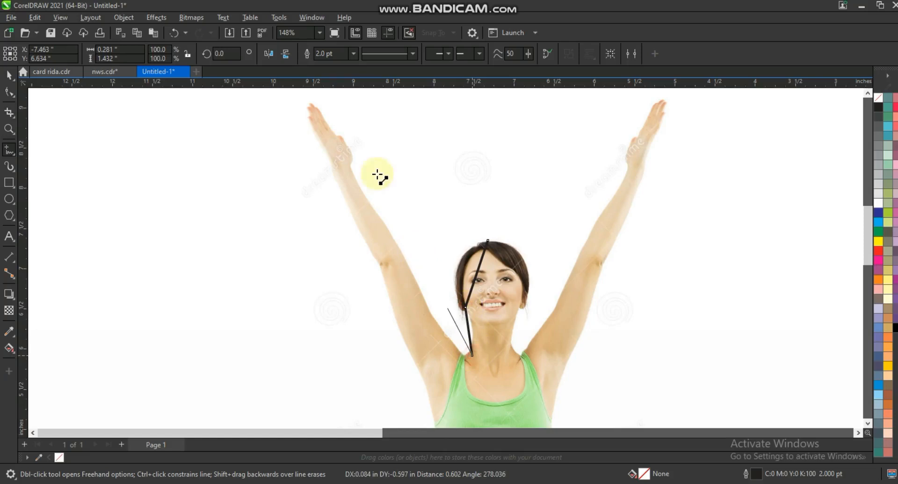
click(352, 163)
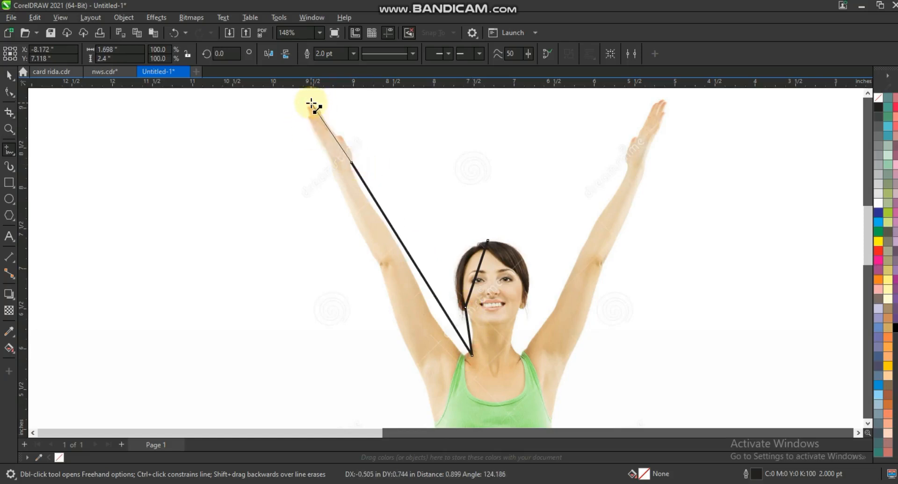
click(311, 103)
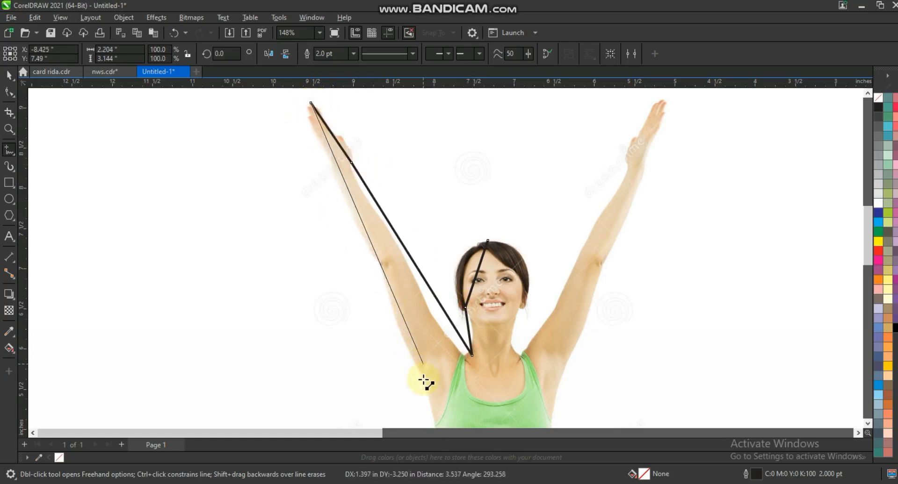
click(434, 420)
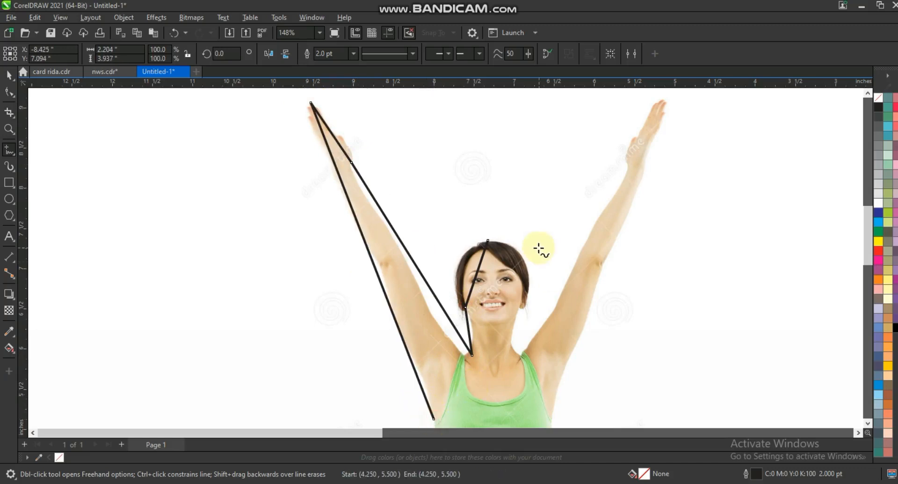
Select all nodes of the head-and-arm line and convert its segments to curves.
key(F3)
click(9, 92)
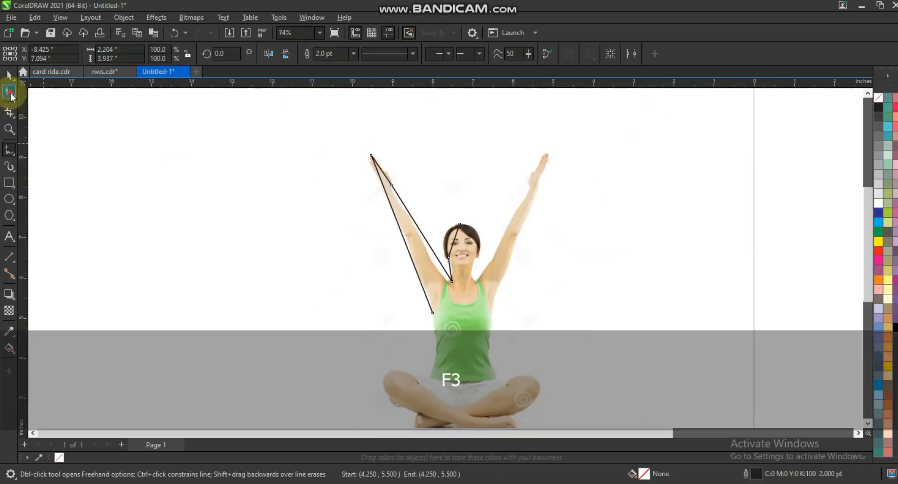
drag(292, 138, 478, 332)
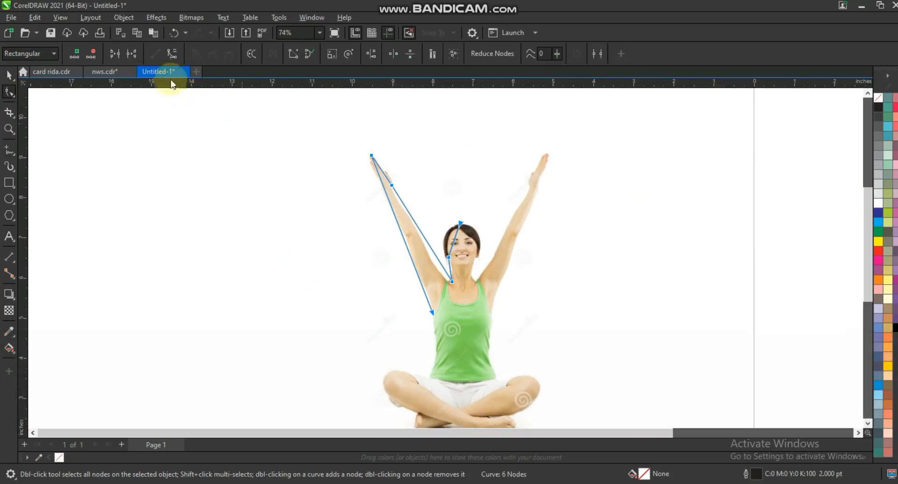
click(172, 53)
Bend the head segment with its control handles so it follows the outer edge of the hair.
click(9, 129)
drag(359, 150, 523, 301)
click(9, 92)
drag(478, 282, 458, 255)
drag(470, 305, 444, 300)
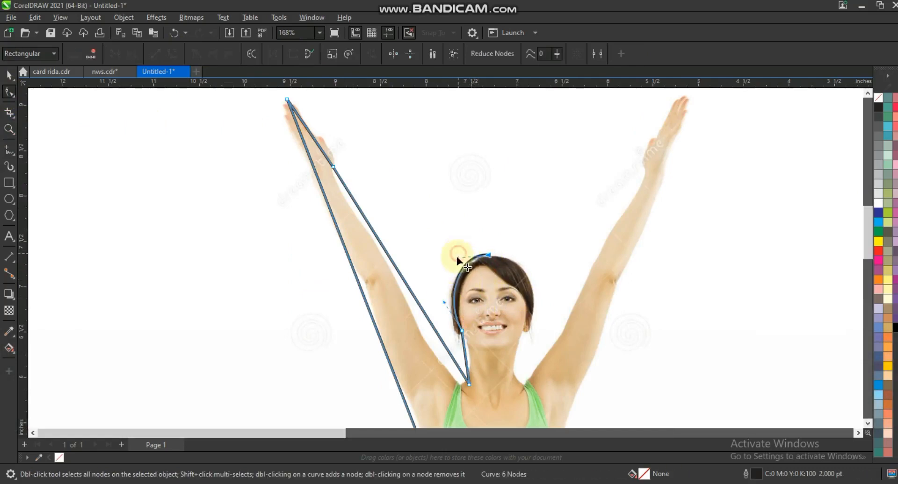
Curve the neck segment between the hair end and the shoulder to follow the side of the neck.
click(9, 129)
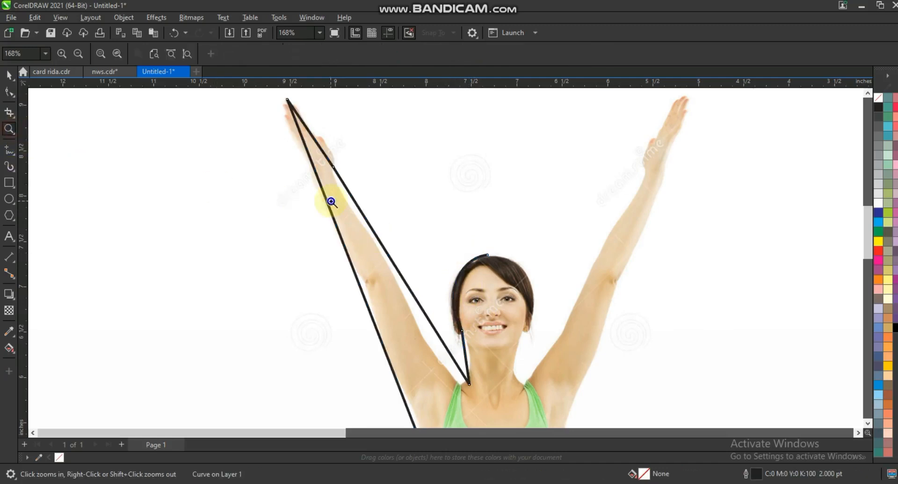
right_click(331, 202)
drag(406, 216, 529, 313)
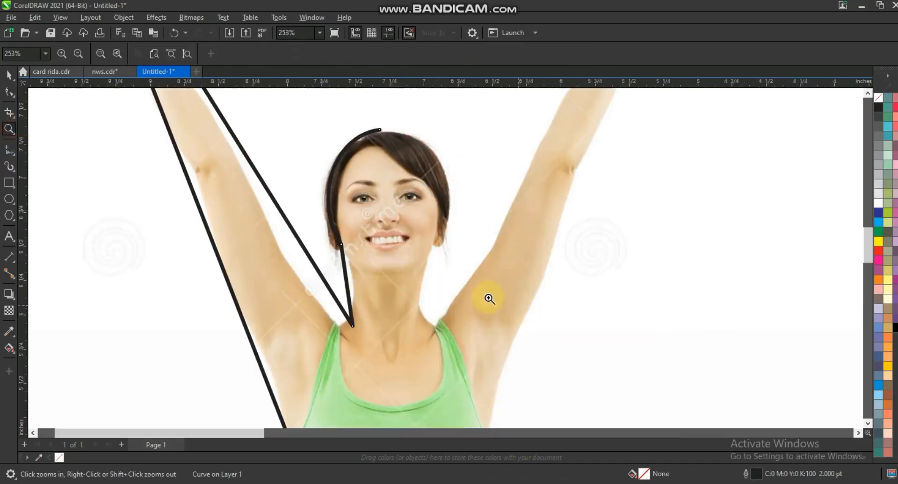
click(9, 92)
click(352, 285)
drag(355, 285, 354, 285)
drag(341, 245, 360, 298)
key(F3)
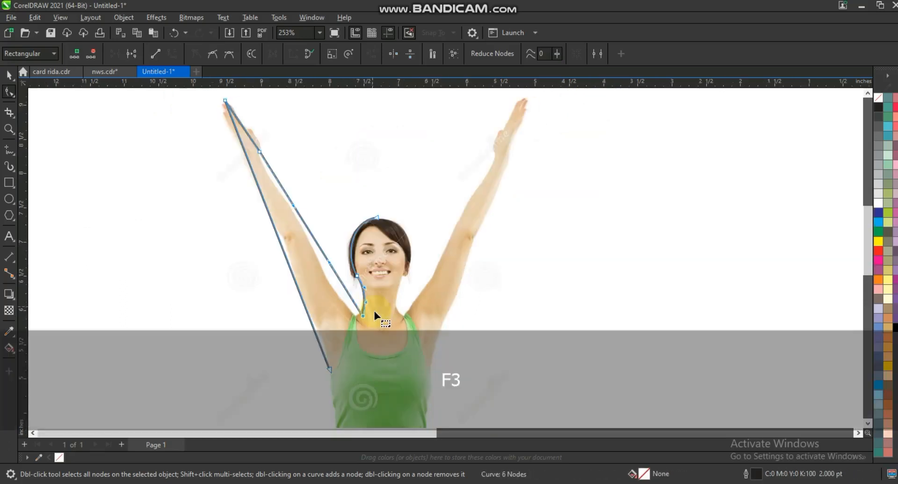
Shape the inner arm segment from shoulder to wrist and the hand segment up to the fingertips into smooth curves.
drag(329, 260, 335, 340)
click(363, 317)
drag(334, 338, 334, 337)
drag(297, 203, 302, 201)
drag(250, 136, 256, 125)
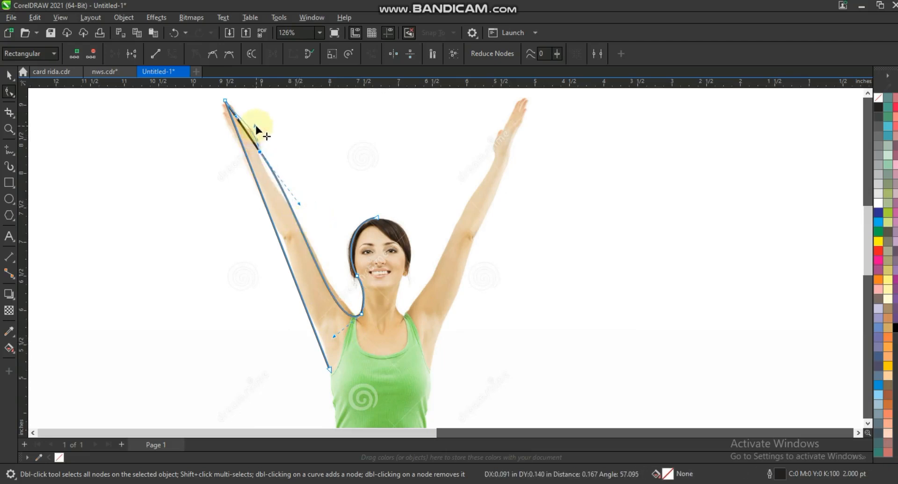
Curve the outer arm segment between the fingertips and the armpit using its control handles.
key(F3)
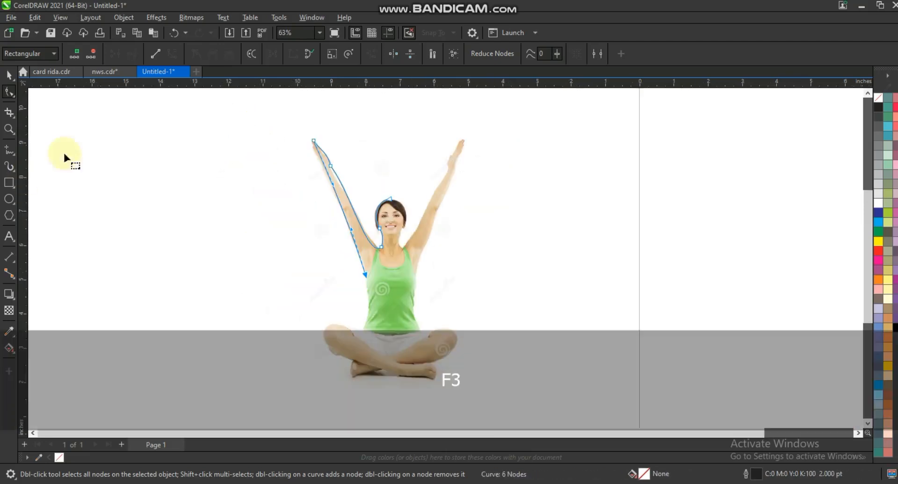
click(9, 129)
drag(275, 222, 525, 387)
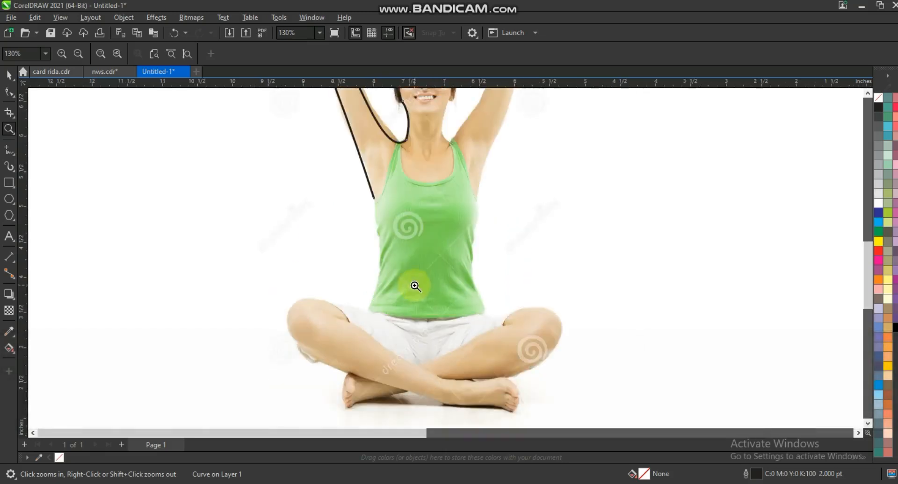
key(F3)
click(8, 92)
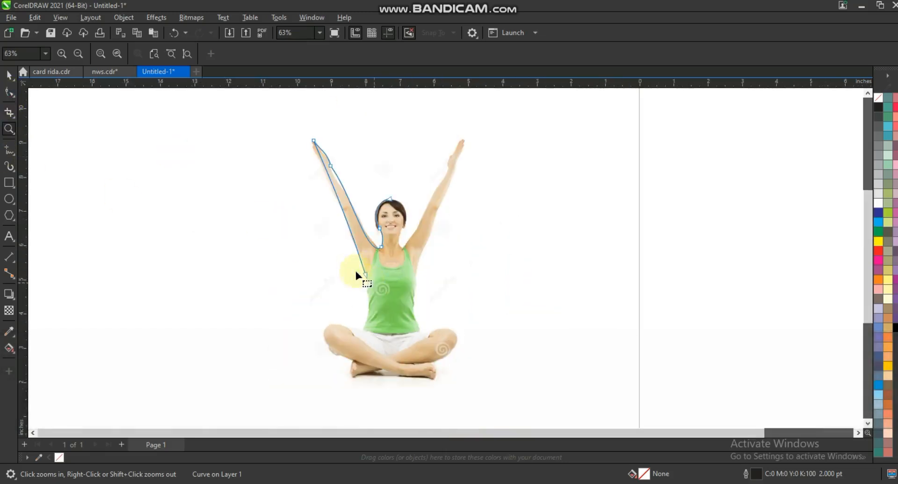
key(F10)
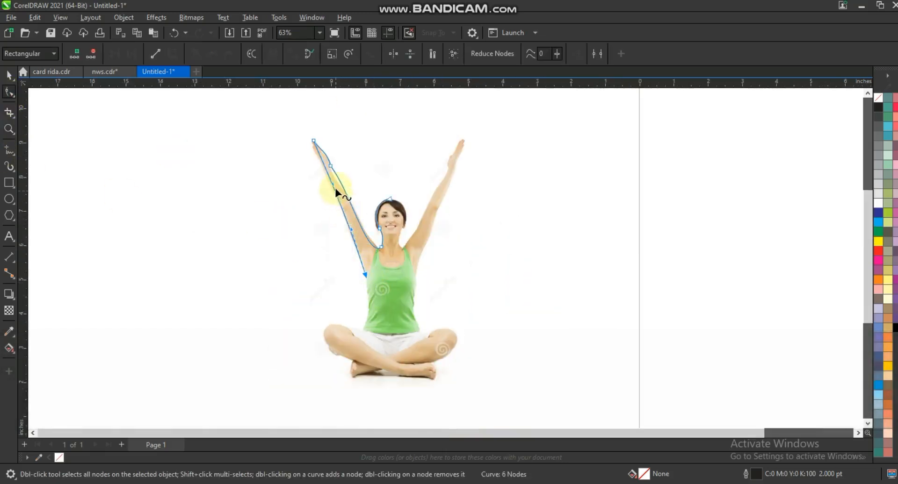
drag(350, 229, 338, 187)
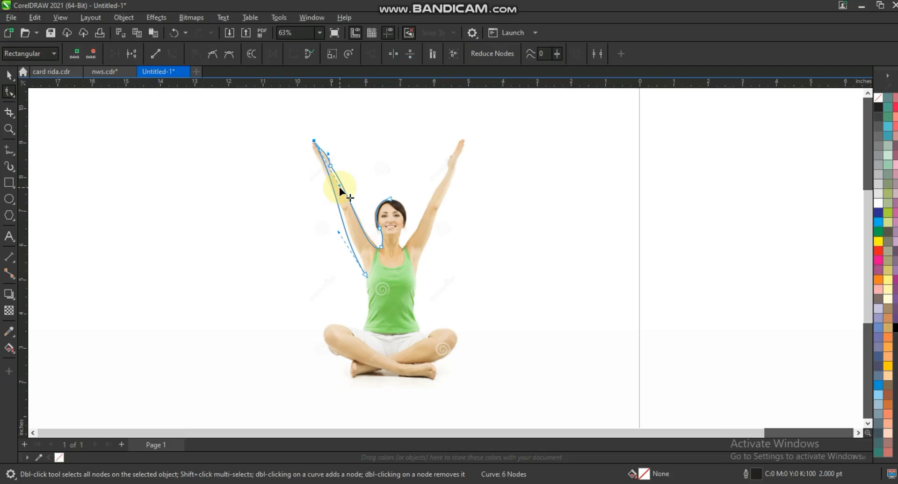
drag(339, 187, 338, 232)
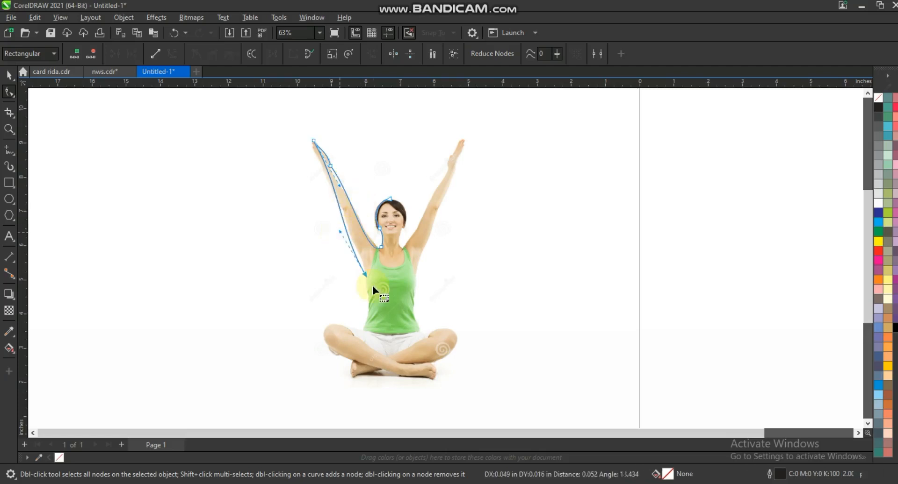
Extend the line from the armpit node with a straight segment down to the hem of the green top.
click(9, 129)
drag(269, 222, 459, 349)
click(8, 150)
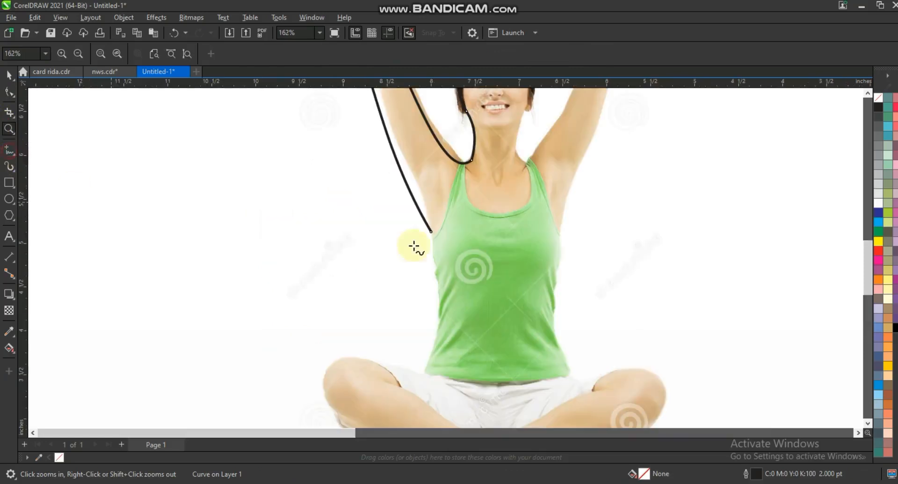
key(space)
click(429, 232)
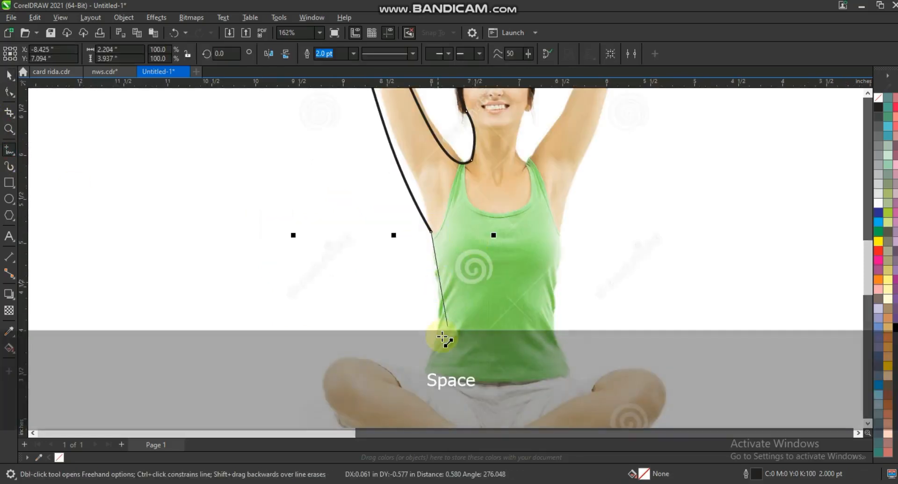
click(425, 378)
Bend the torso segment inward so it curves along the waist between armpit and hem.
click(9, 92)
drag(249, 191, 531, 411)
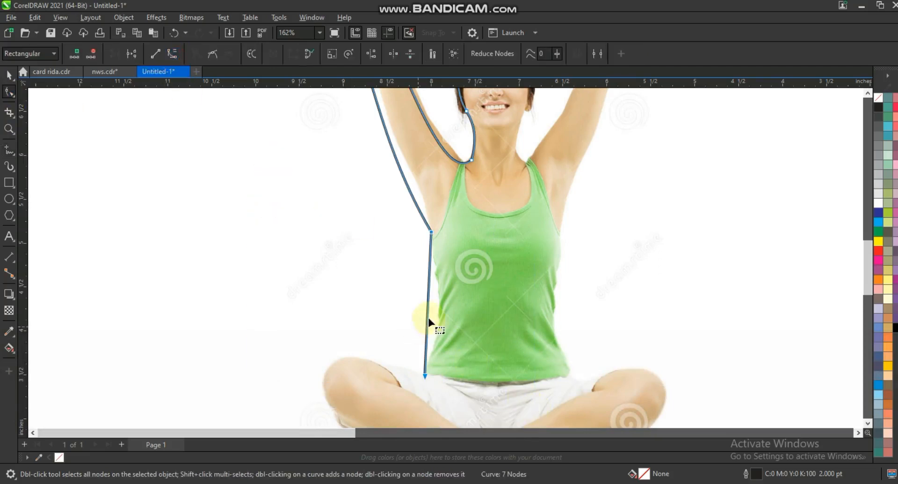
drag(427, 311, 427, 330)
click(447, 312)
Extend the line from the hem out to a pointed tip beside the body, to below the feet, up to the knee, and to the crossed shins.
click(8, 151)
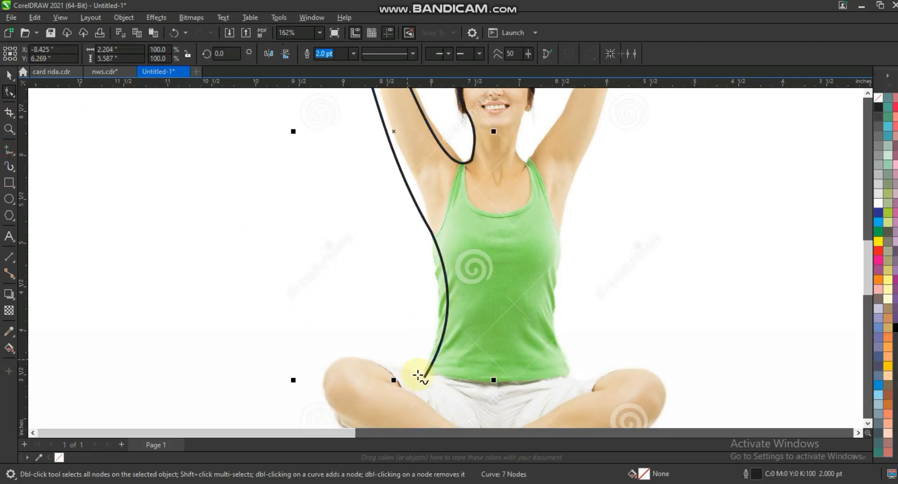
key(space)
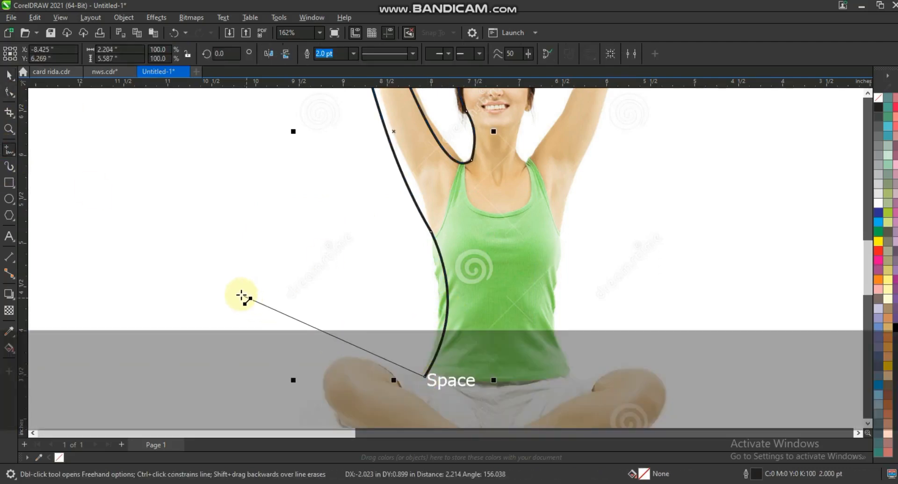
click(234, 289)
key(F3)
key(space)
click(239, 258)
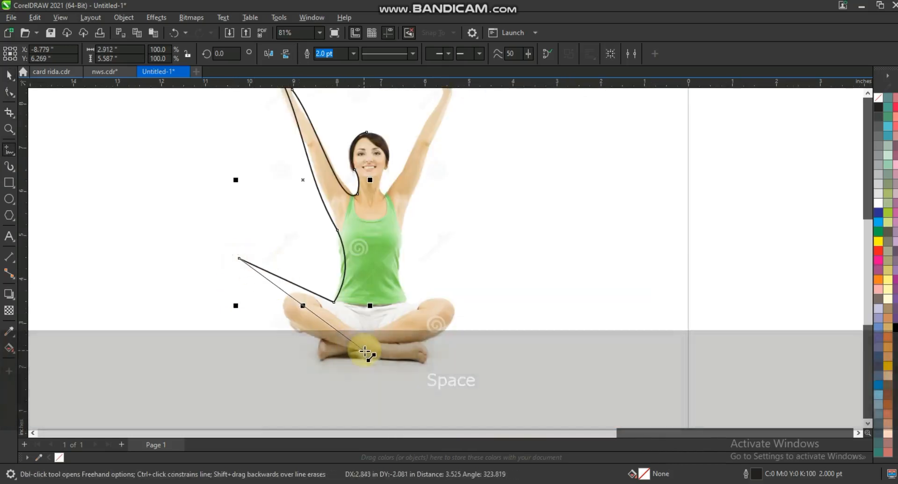
click(364, 358)
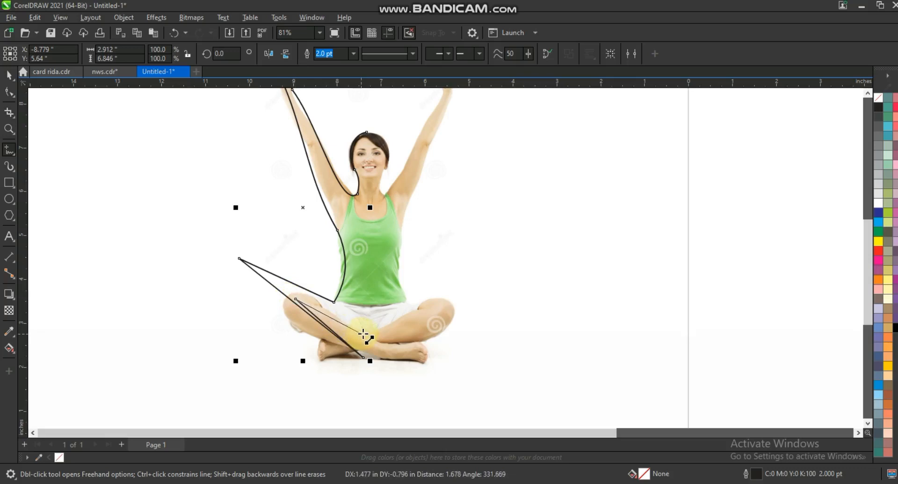
double_click(364, 335)
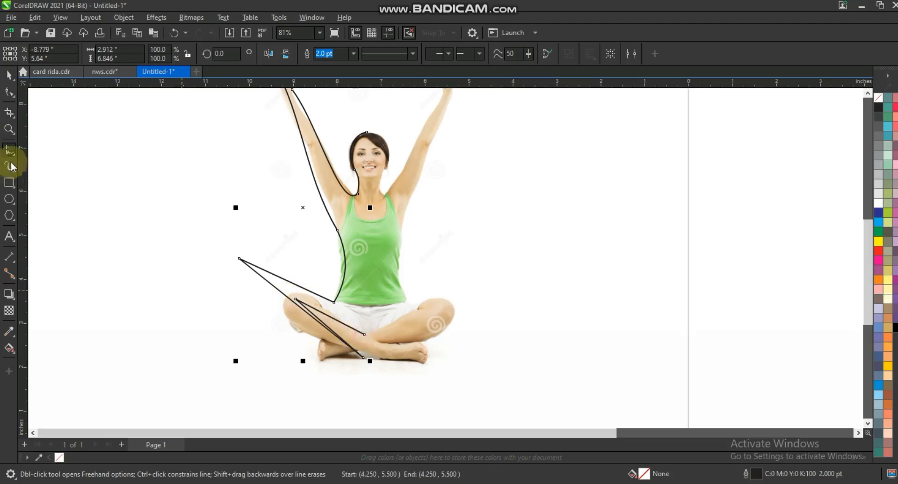
Convert the new leg and leaf segments to curves and undo the accidental node shift.
click(9, 91)
click(255, 264)
drag(378, 373, 377, 372)
click(173, 53)
click(288, 274)
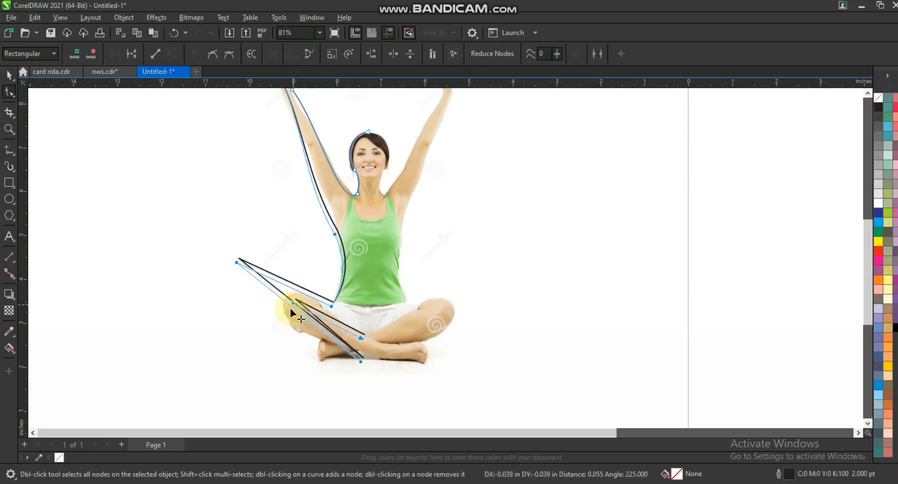
key(ctrl+z)
key(Escape)
Bend the leg segments into a rounded leaf outline beside the body and an inner crease along the thigh and shin.
drag(295, 304, 280, 326)
click(239, 258)
drag(315, 284, 268, 276)
mouse_move(320, 309)
mouse_down()
mouse_move(344, 330)
mouse_move(336, 338)
mouse_move(320, 313)
mouse_up()
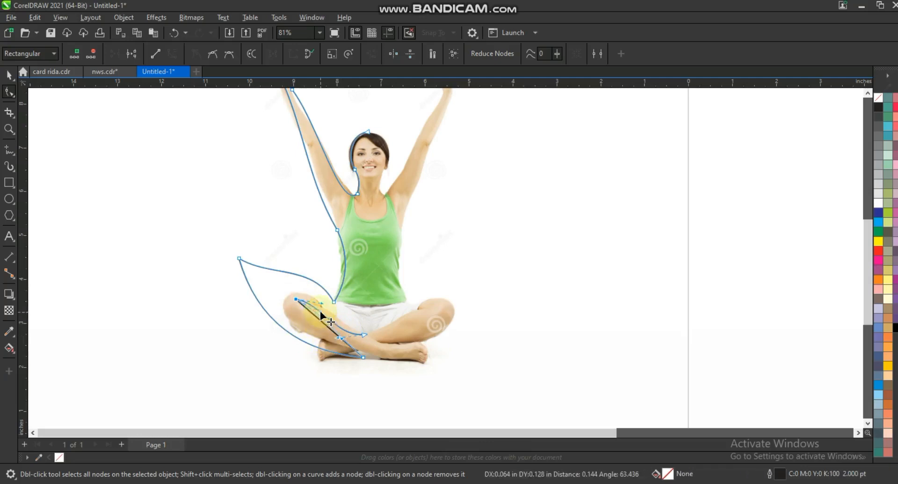
mouse_move(350, 347)
mouse_down()
mouse_move(332, 346)
mouse_move(361, 357)
mouse_up()
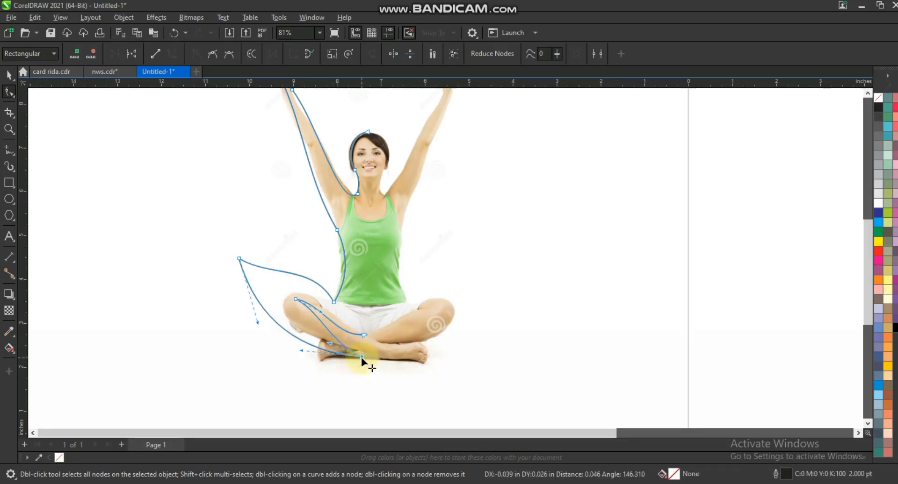
Place the traced half beside the photo with a horizontally mirrored copy, and combine both halves into one curve.
click(9, 75)
key(F3)
drag(343, 261, 259, 275)
shift+click(221, 253)
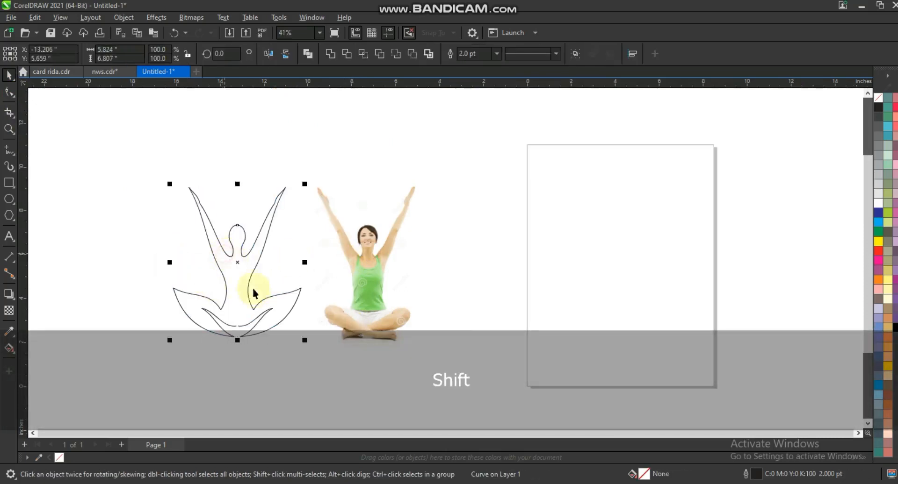
Join the facing end nodes of the two halves at the top of the head and at the centre of the inner leg curve.
key(shift+F2)
click(9, 91)
drag(437, 167, 455, 191)
click(115, 53)
drag(446, 390, 455, 407)
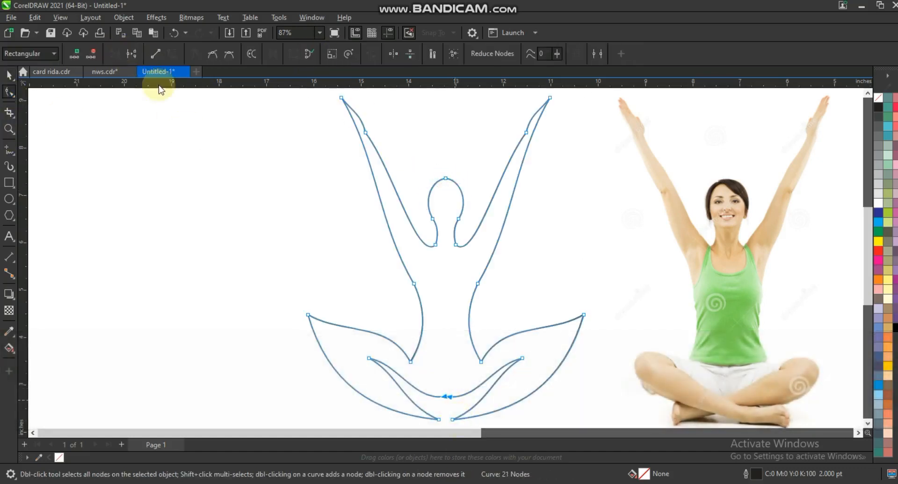
click(115, 54)
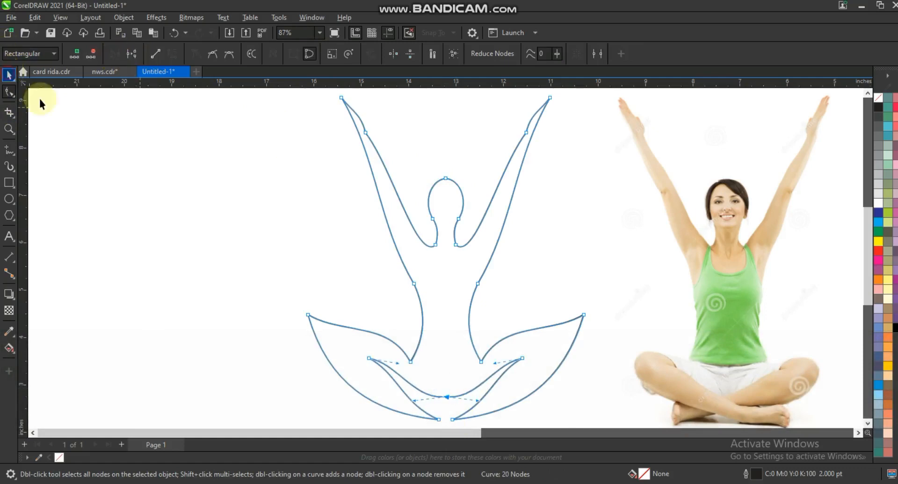
Fill the closed figure with black, shift it further away from the photo, and remove its outline.
click(9, 74)
click(894, 328)
key(F3)
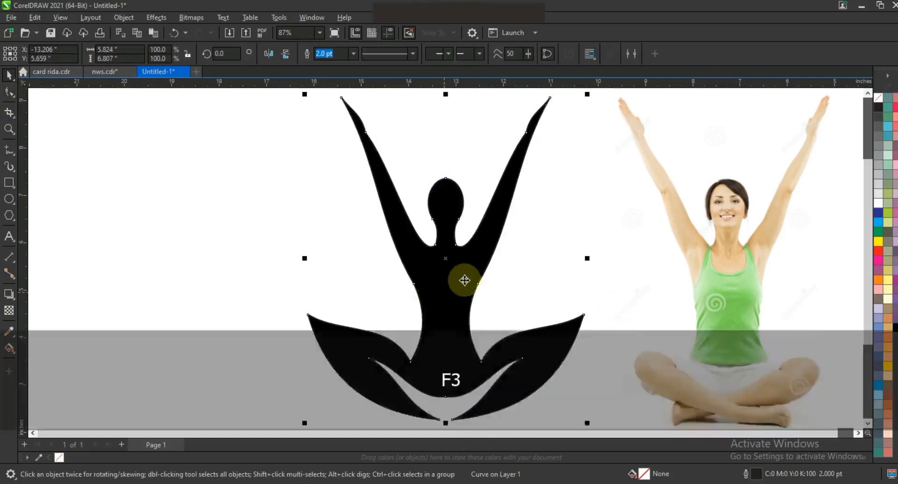
drag(447, 277, 405, 279)
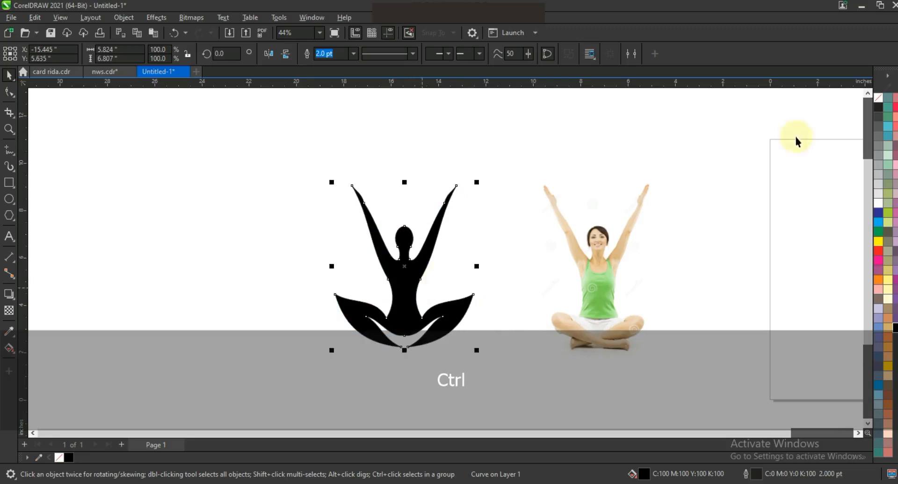
right_click(877, 99)
click(854, 111)
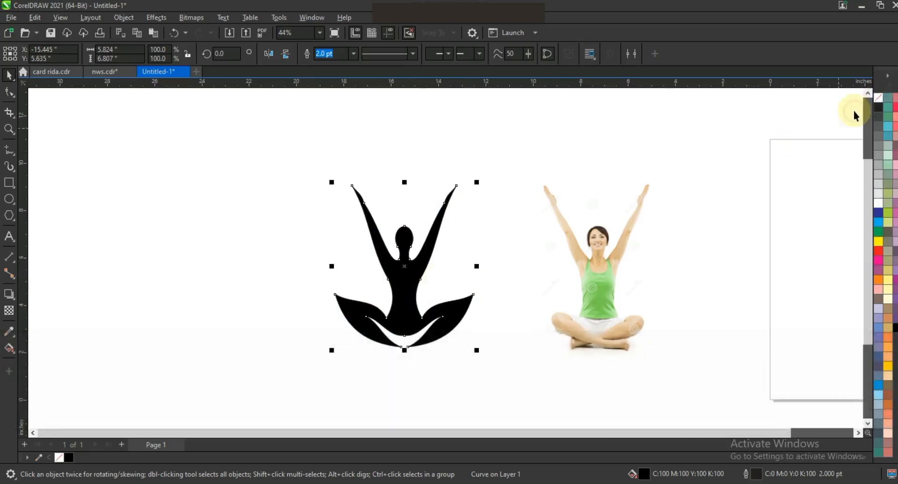
click(687, 196)
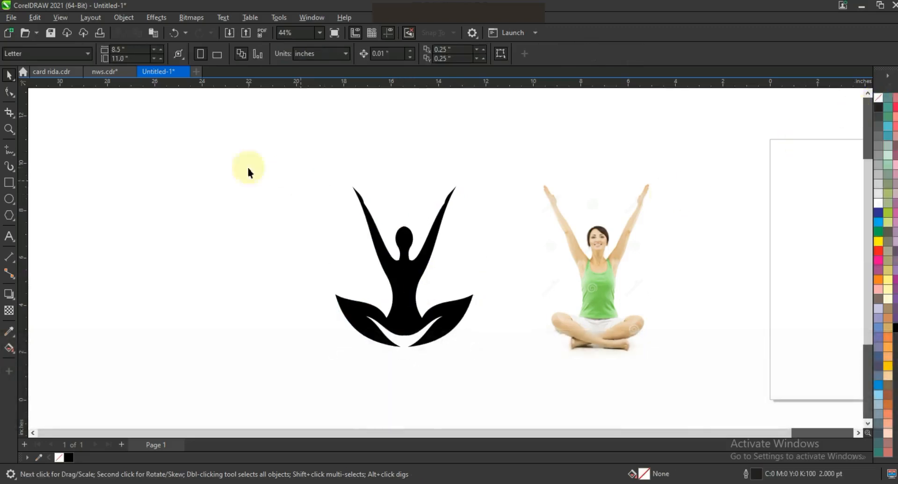
Draw a short, perfectly vertical closed line between the raised arms, running down and back up to its start.
click(8, 131)
drag(345, 156, 469, 240)
click(9, 149)
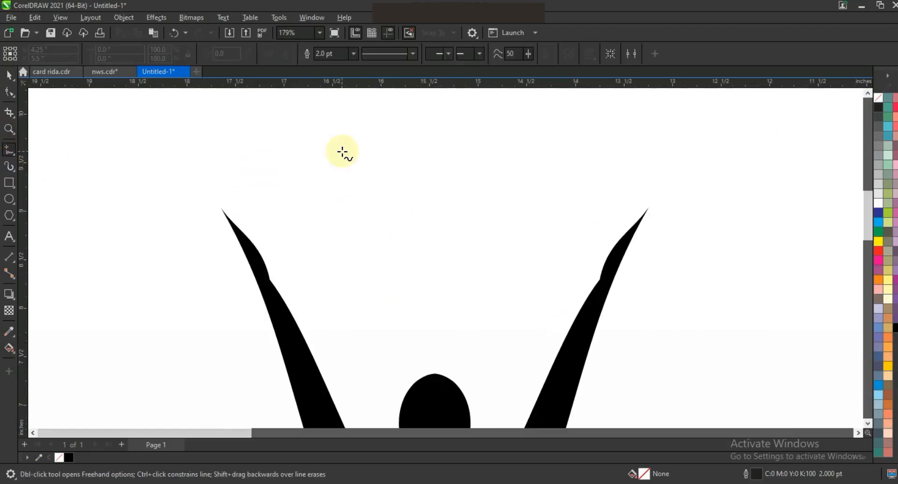
ctrl+click(340, 259)
ctrl+click(337, 150)
Convert the vertical line to curves and bend its two sides outward into a pointed leaf about 0.48 inches wide.
click(9, 93)
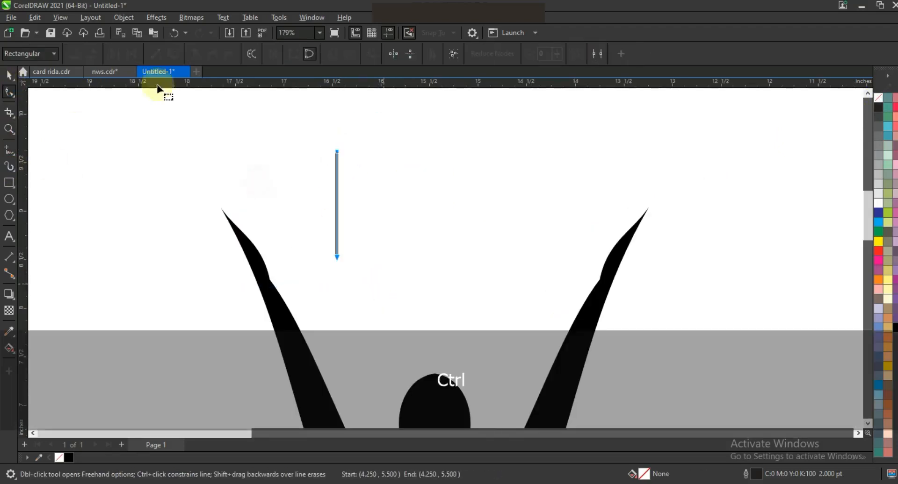
click(172, 54)
drag(345, 208, 313, 215)
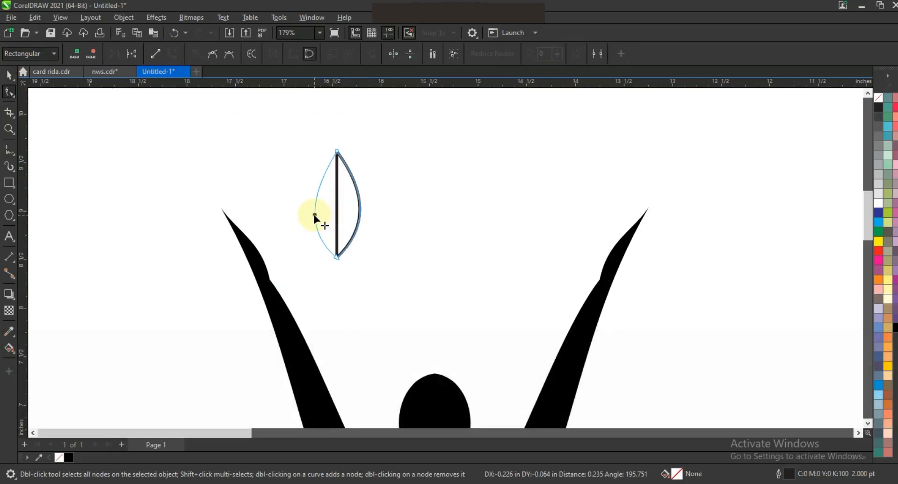
drag(312, 214, 313, 214)
Make a narrow, smaller copy of the leaf overlapping its base and centre the two shapes vertically in line.
click(8, 76)
shift+drag(363, 150, 355, 169)
drag(341, 211, 348, 254)
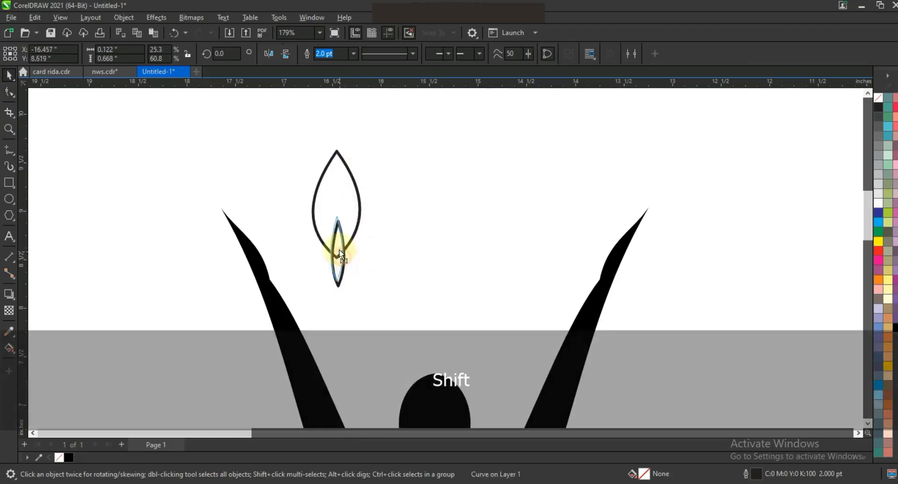
shift+click(359, 224)
key(c)
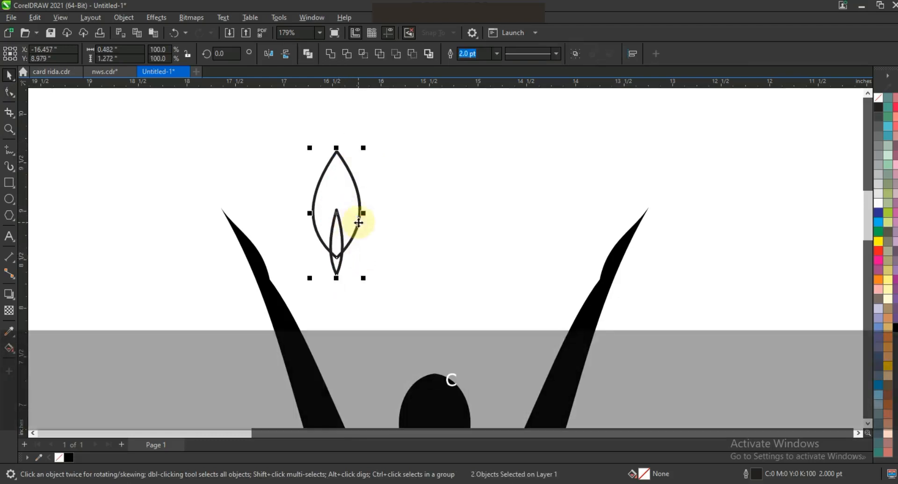
Trim a notch from the leaf's base with the narrow copy, delete that copy, and fill the notched leaf black above the head.
click(347, 55)
key(Escape)
click(346, 249)
key(Delete)
drag(357, 247, 449, 256)
click(894, 328)
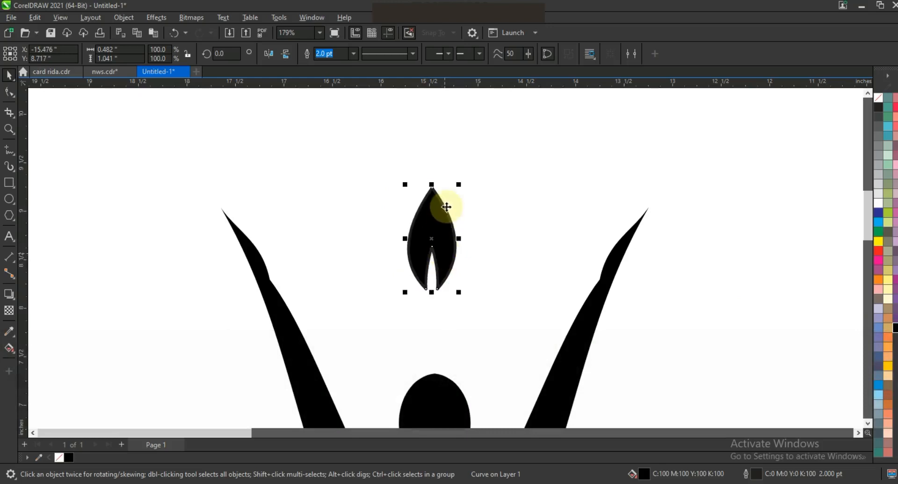
Add a tilted copy of the leaf scaled to 86.1% on one side and a mirrored duplicate on the other side.
drag(461, 189, 451, 198)
click(439, 242)
drag(457, 297, 337, 257)
drag(412, 256, 498, 269)
drag(499, 265, 499, 265)
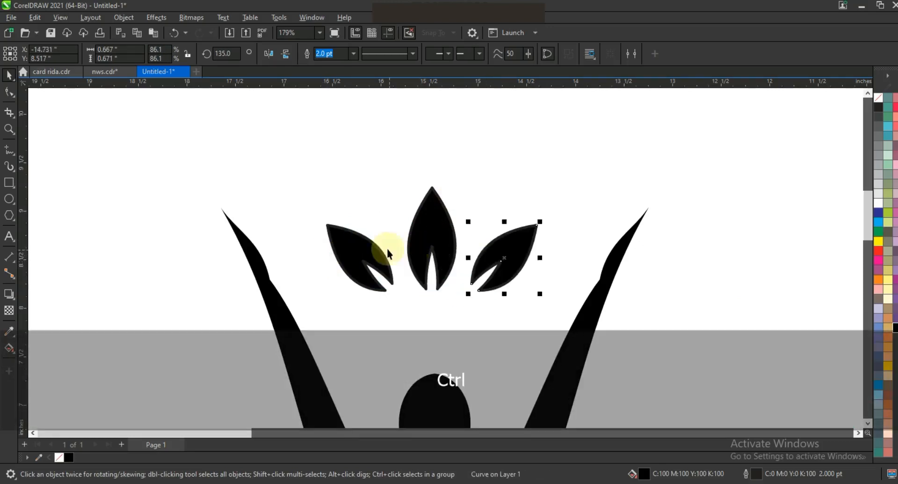
Centre the pair of side leaves on the middle leaf and remove the outlines from the leaves.
shift+click(375, 254)
shift+click(433, 202)
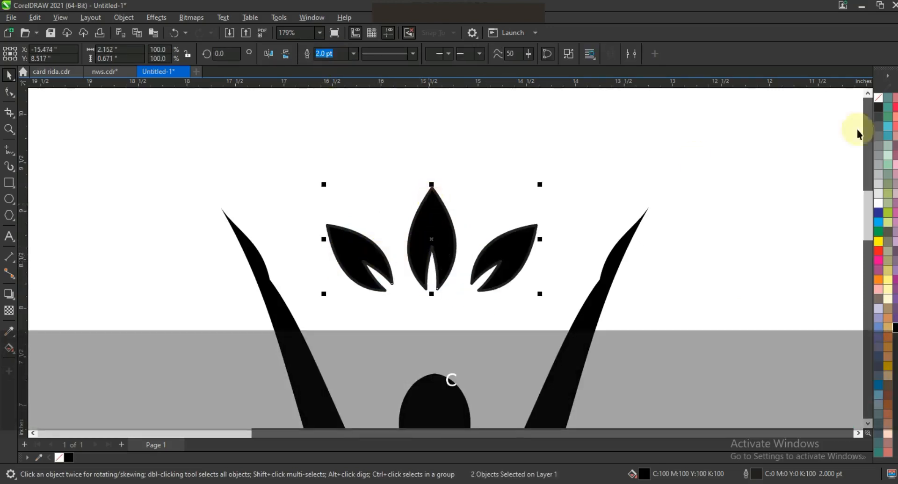
right_click(876, 98)
Enlarge the three leaves to 141.4%, centred above the head as a group, and group them with the figure.
key(F3)
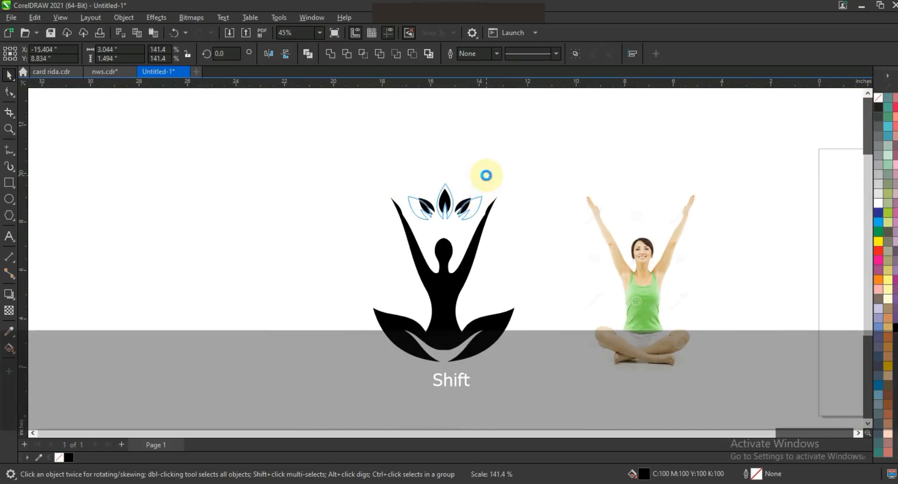
key(ctrl+g)
shift+click(457, 281)
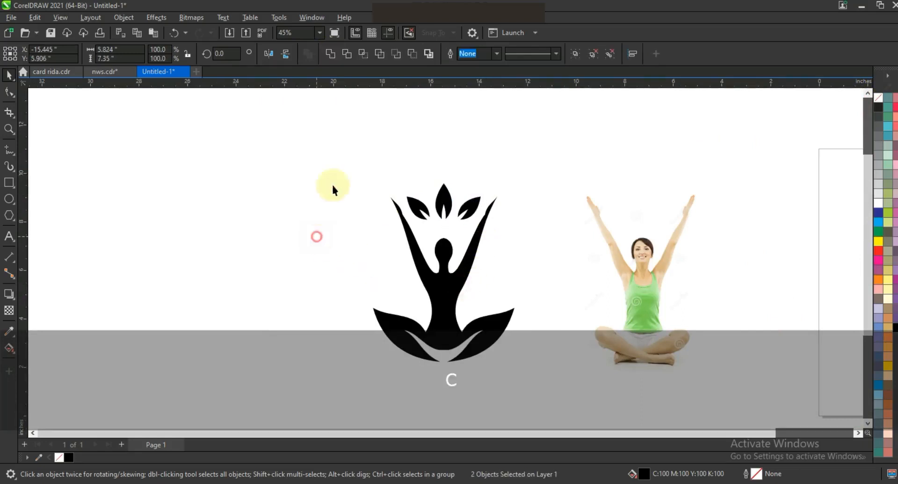
drag(300, 153, 533, 381)
key(ctrl+g)
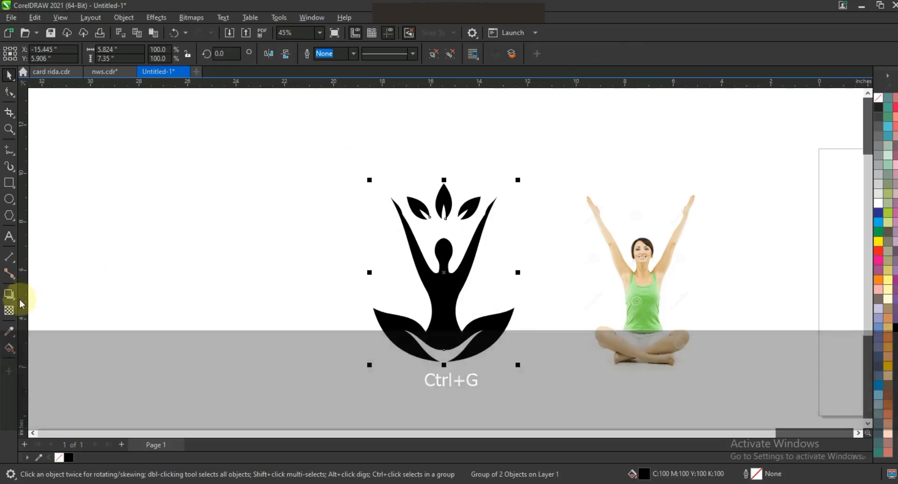
Sample the green of the woman's top and apply it to both the figure and the leaves.
click(8, 331)
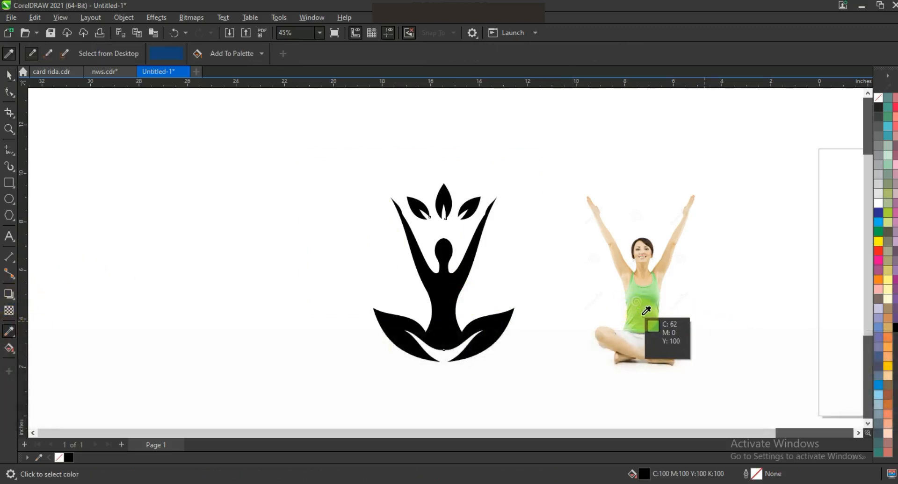
click(644, 314)
click(450, 312)
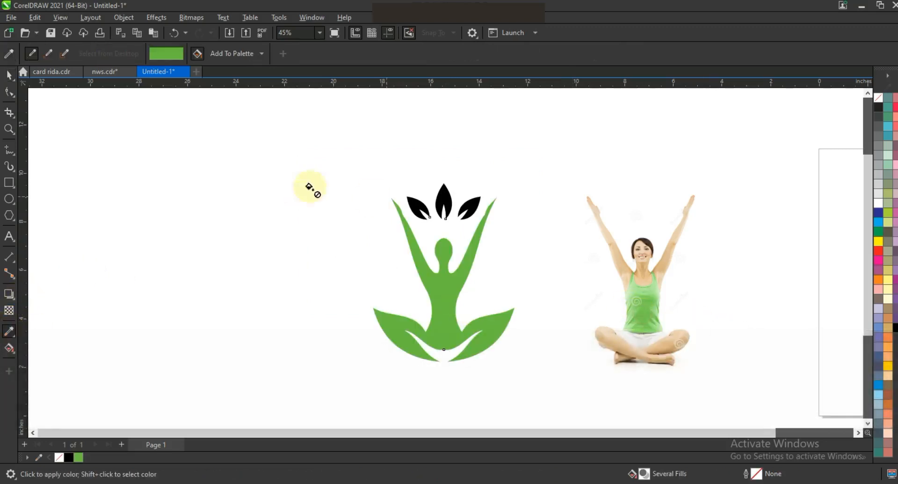
click(9, 75)
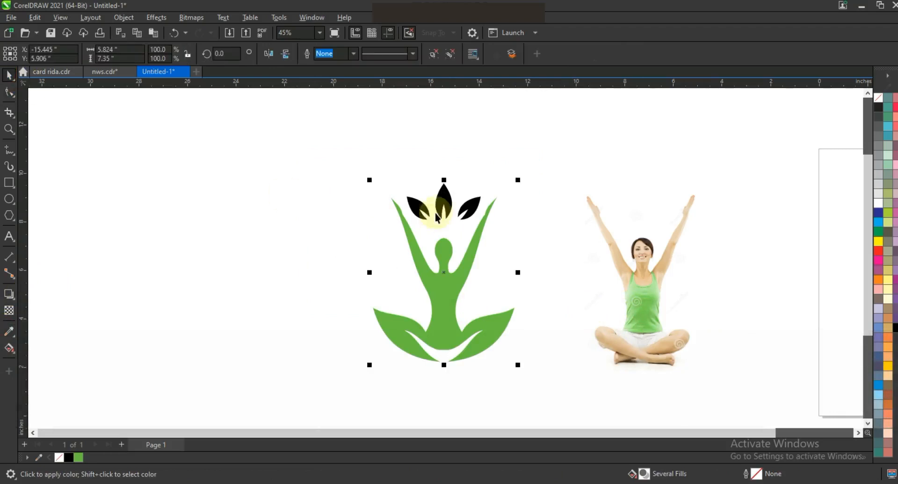
click(82, 456)
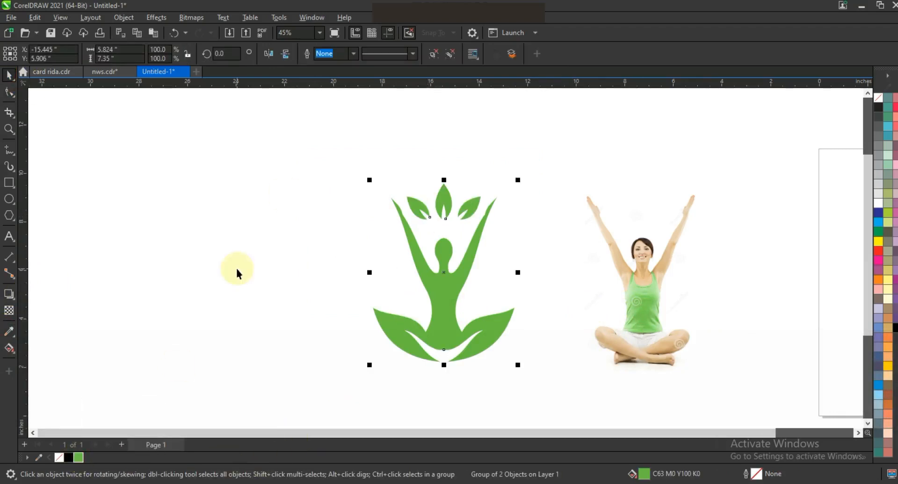
Examine the finished green logo in full-screen preview, first up close and again beside the reference photo.
click(498, 338)
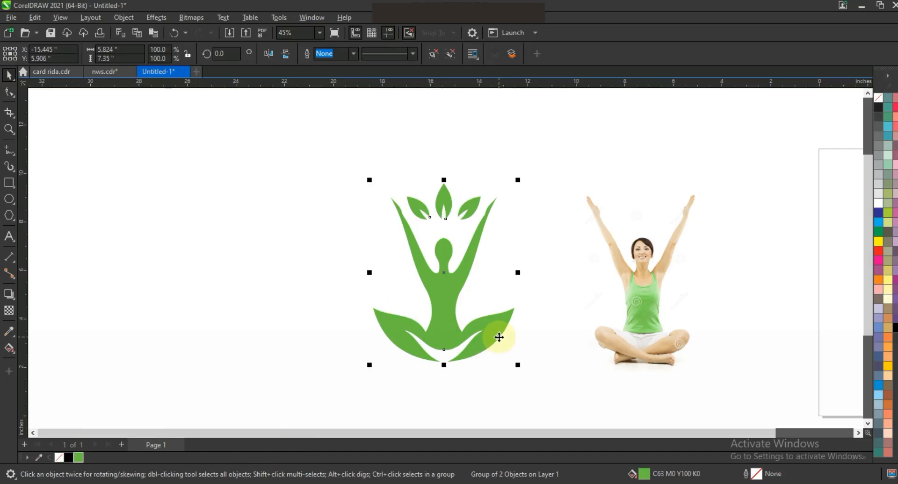
key(shift+F2)
key(F9)
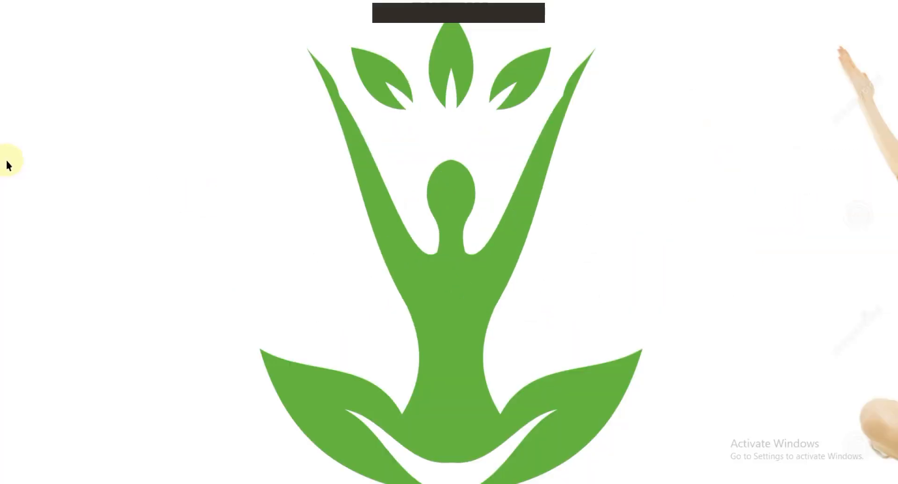
key(F9)
scroll(317, 236, down, 3)
key(Escape)
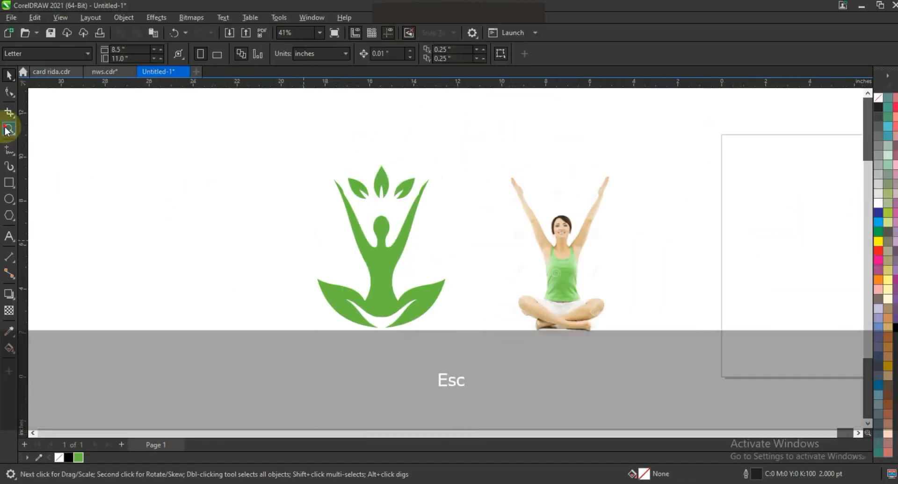
click(9, 129)
drag(248, 147, 632, 351)
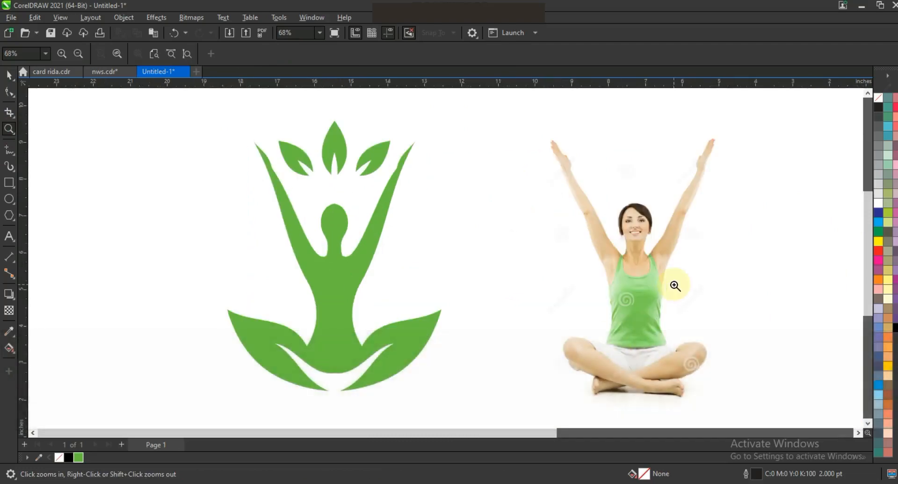
key(F9)
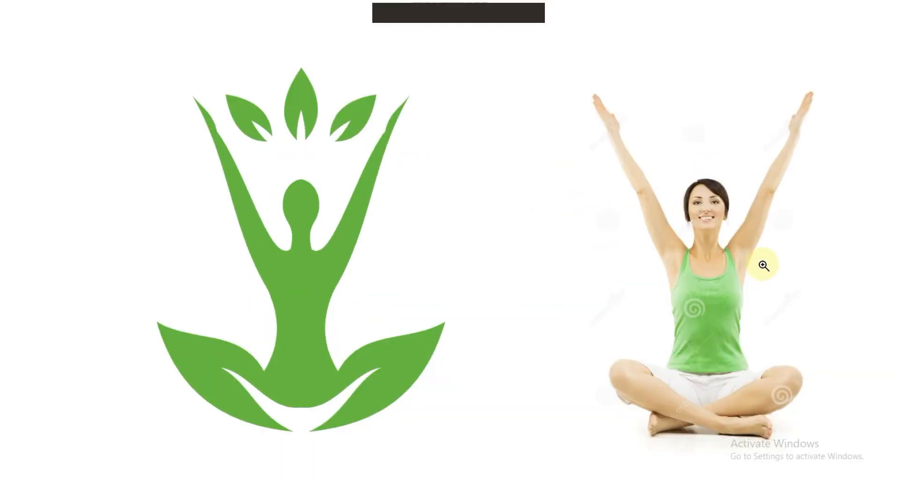